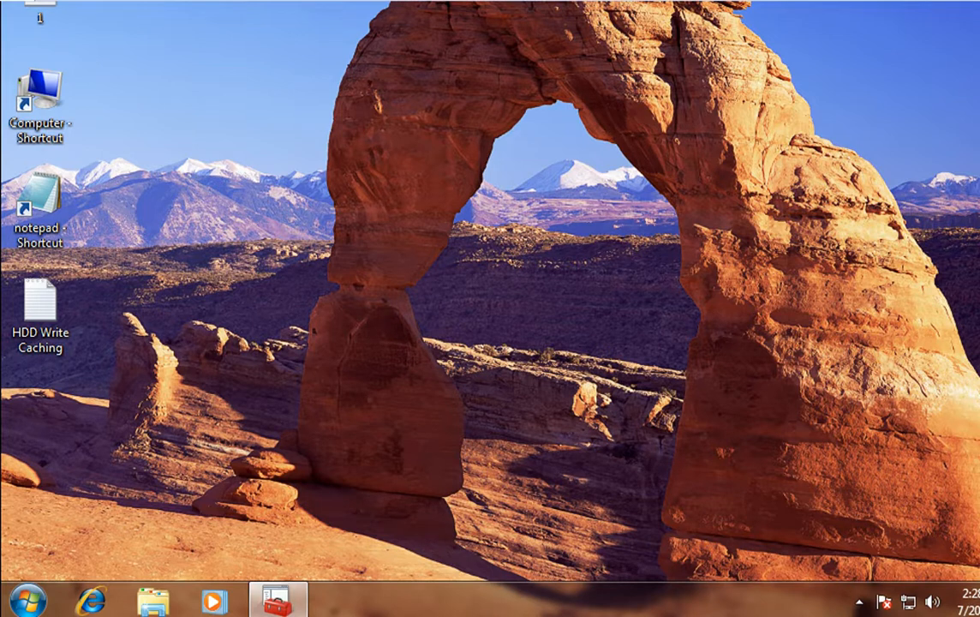
Find and open Task Scheduler, and display the contents of the Task Scheduler Library
{"action": "left_click", "coordinate": [28, 600]}
{"action": "left_click", "coordinate": [178, 546]}
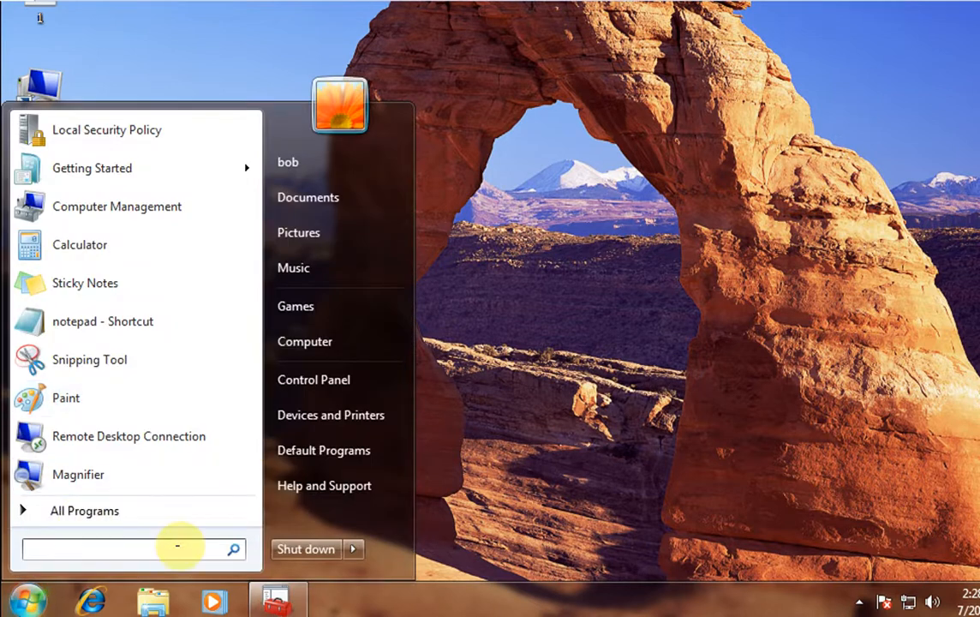
{"action": "type", "text": "task"}
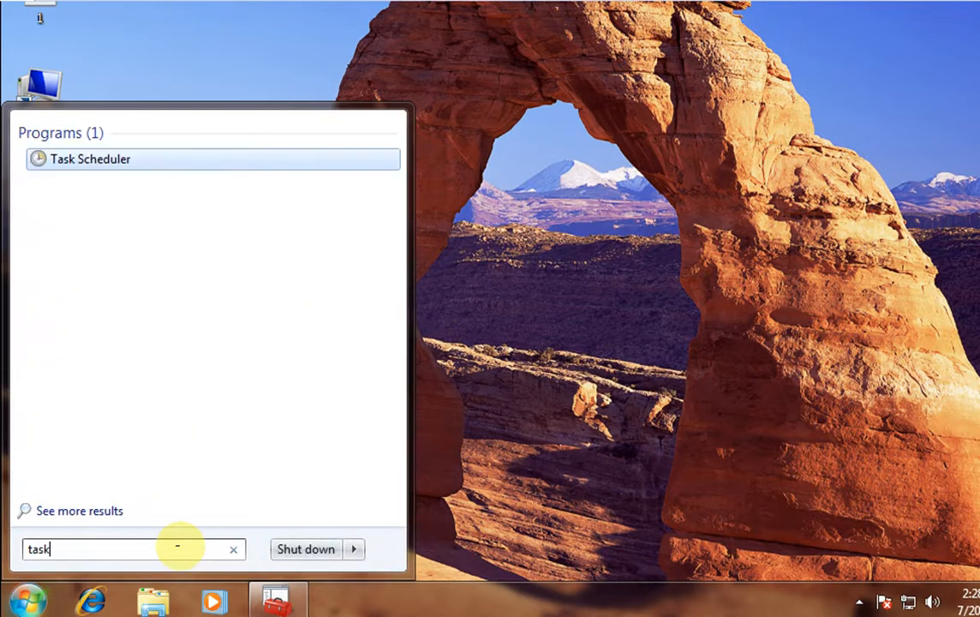
{"action": "left_click", "coordinate": [172, 155]}
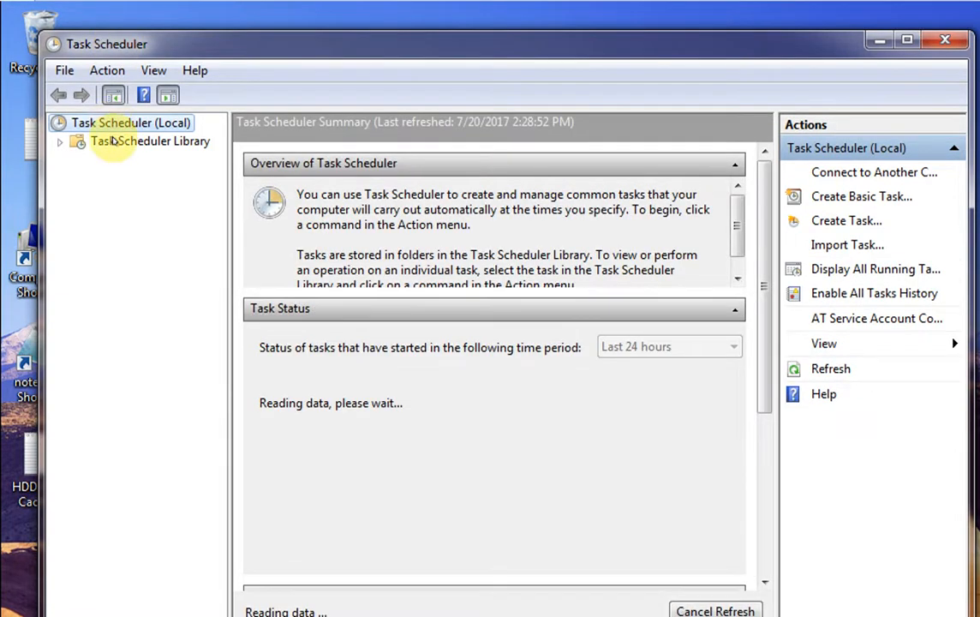
{"action": "left_click", "coordinate": [112, 141]}
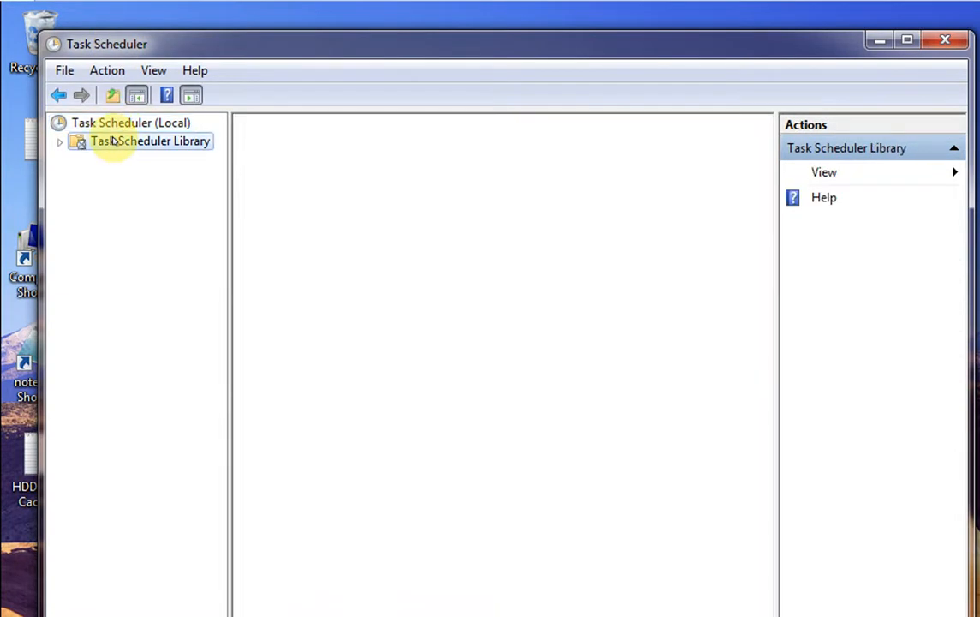
Create a new task named WindowsPlayer in the library and set it to run with highest privileges
{"action": "right_click", "coordinate": [114, 141]}
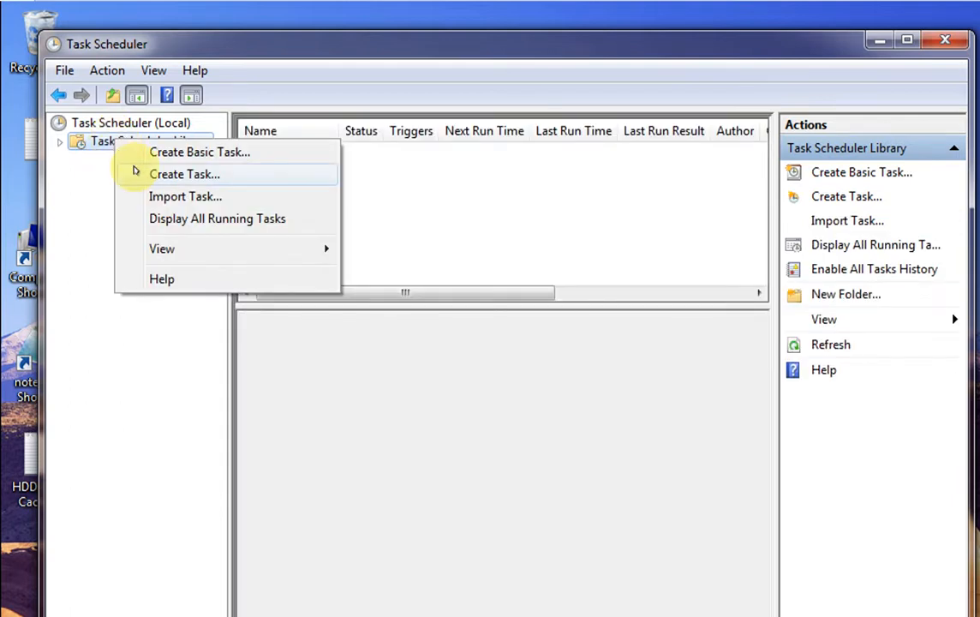
{"action": "left_click", "coordinate": [134, 172]}
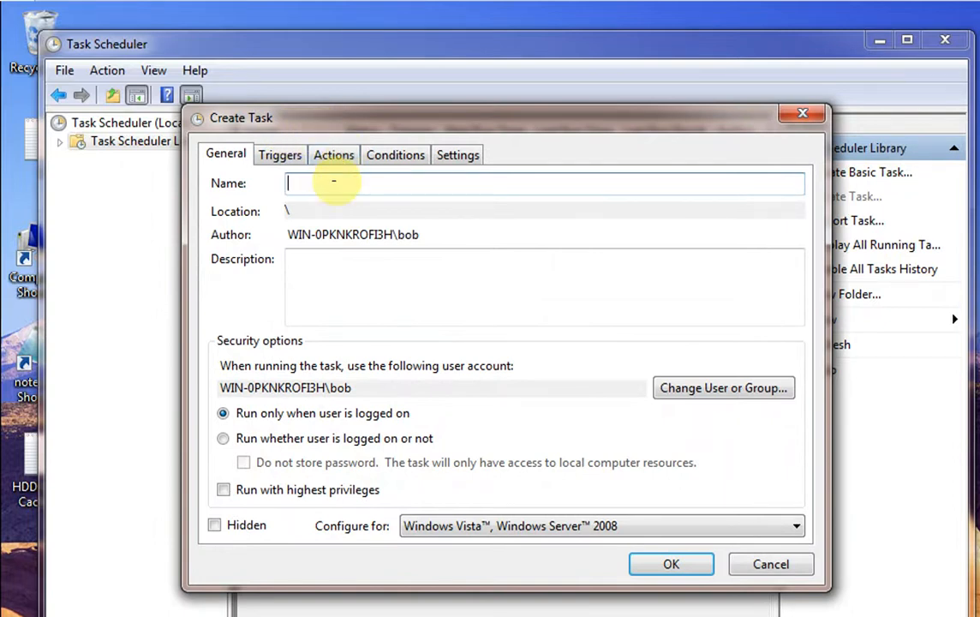
{"action": "type", "text": "WindowsPlayer"}
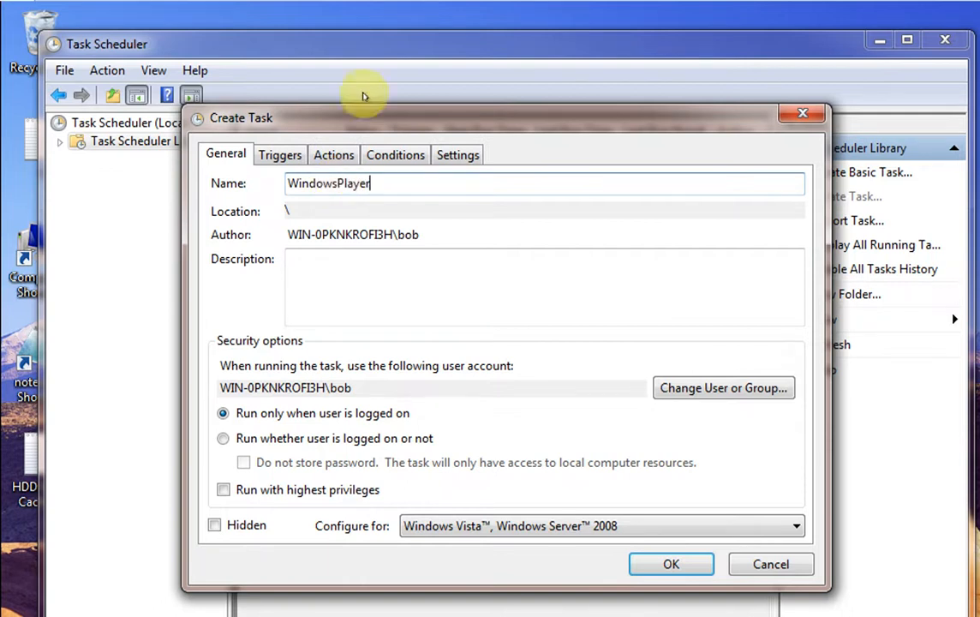
{"action": "left_click", "coordinate": [330, 306]}
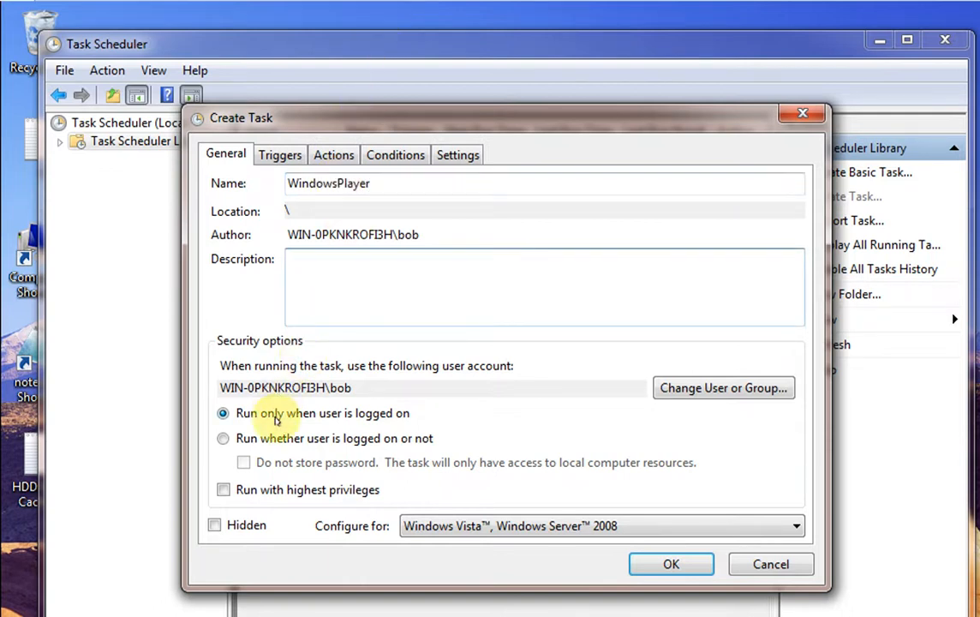
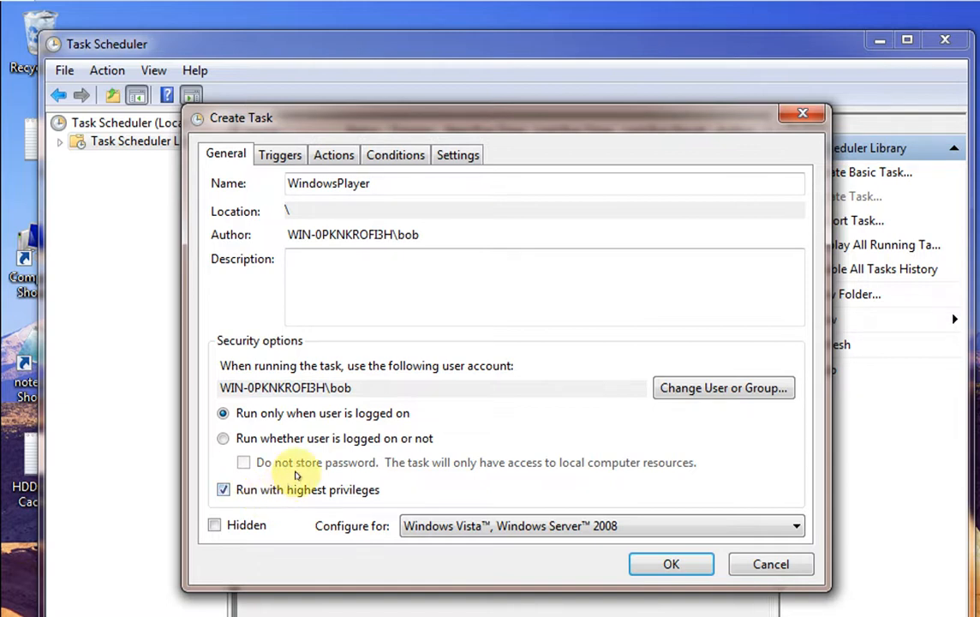
Add a "Start a program" action that runs wmplayer.exe from the Windows Media Player program folder
{"action": "left_click", "coordinate": [283, 158]}
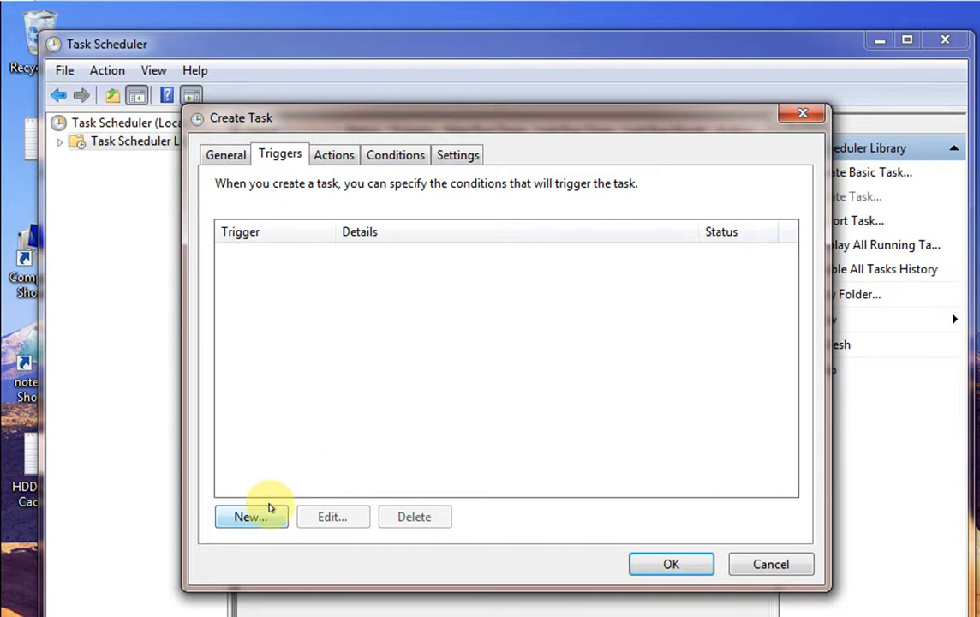
{"action": "left_click", "coordinate": [328, 160]}
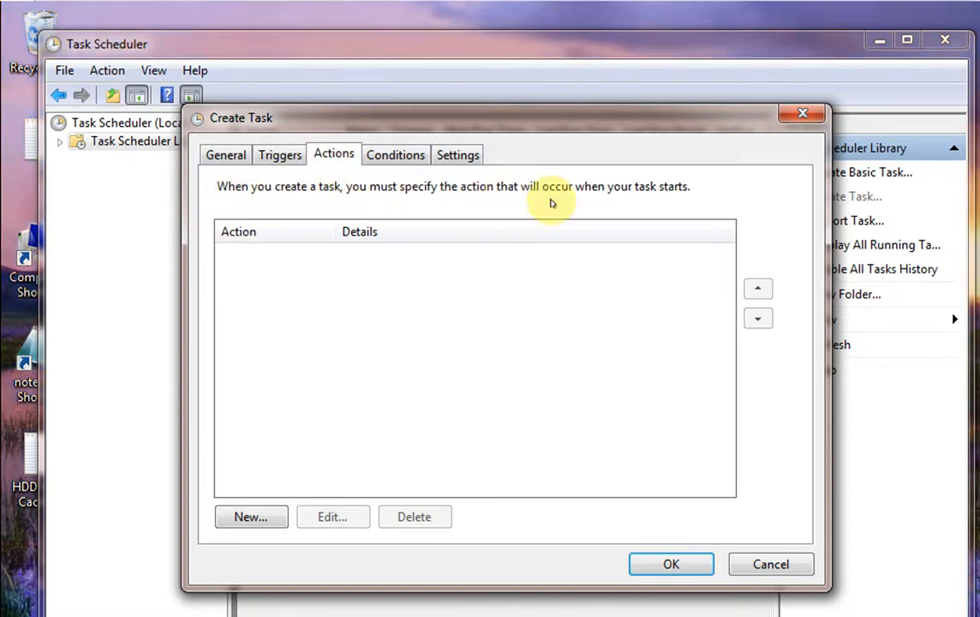
{"action": "left_click", "coordinate": [274, 518]}
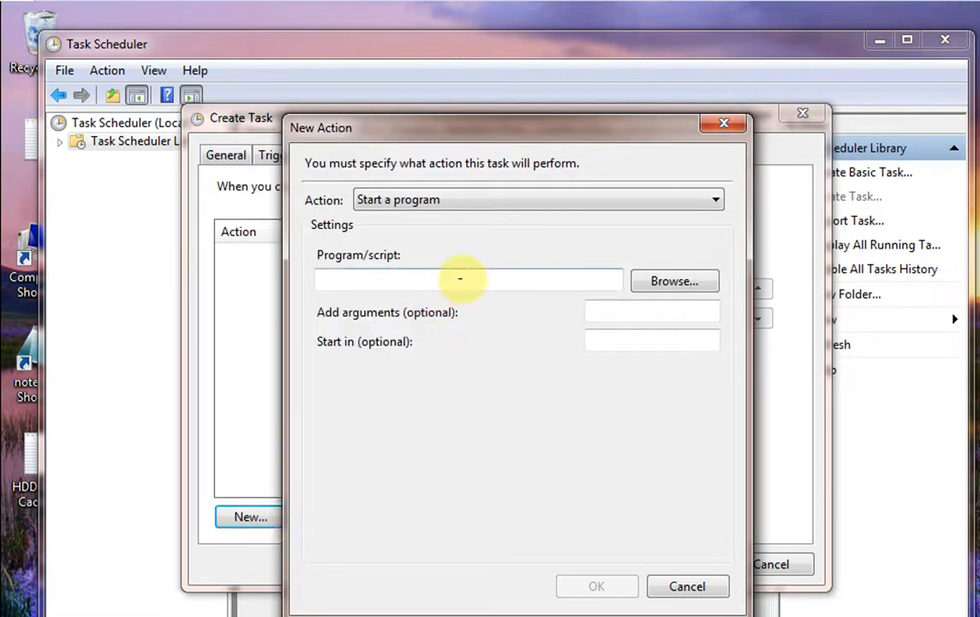
{"action": "left_click", "coordinate": [496, 208]}
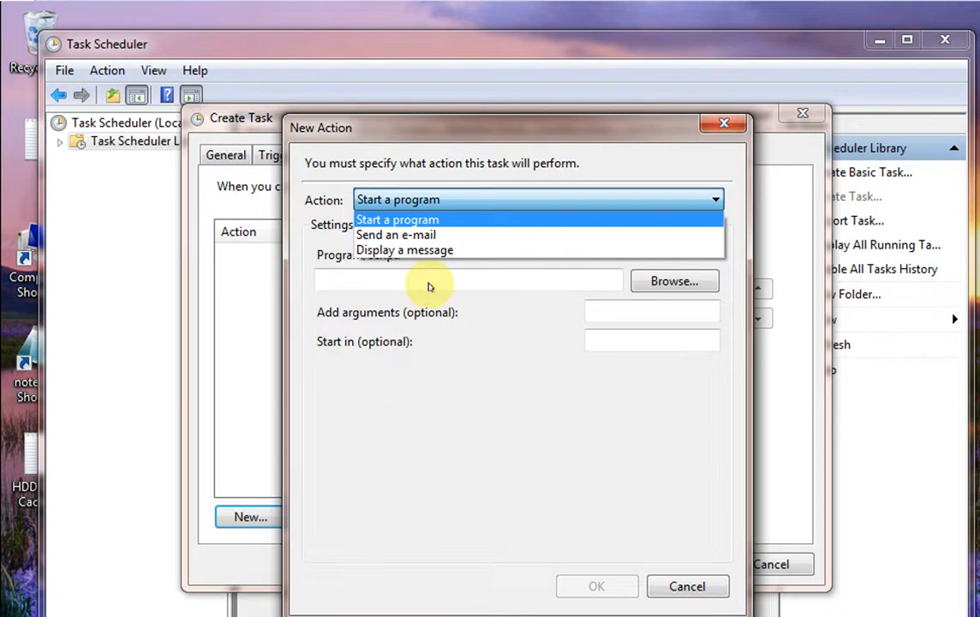
{"action": "left_click", "coordinate": [457, 219]}
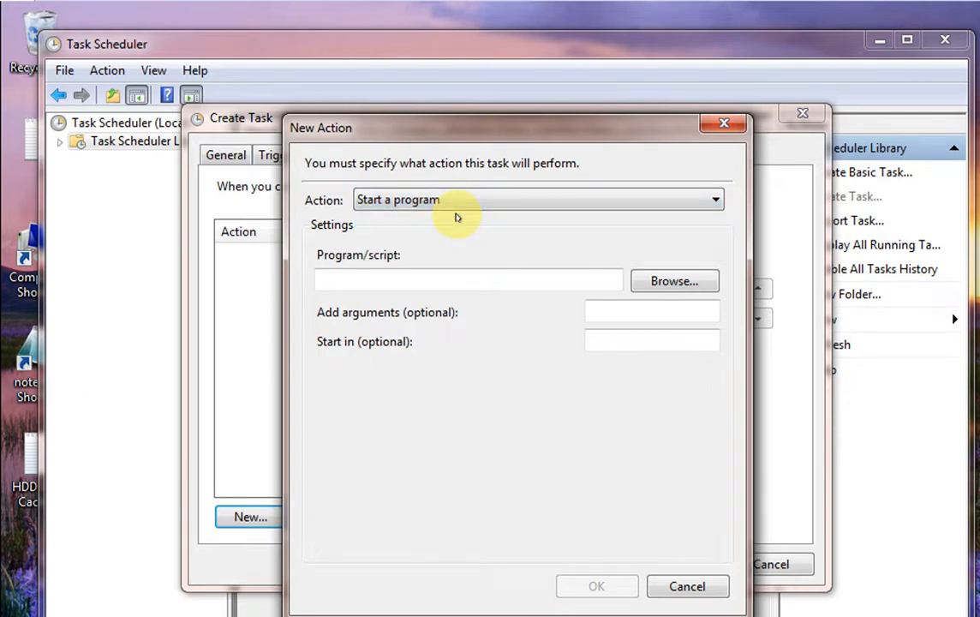
{"action": "left_click", "coordinate": [676, 288]}
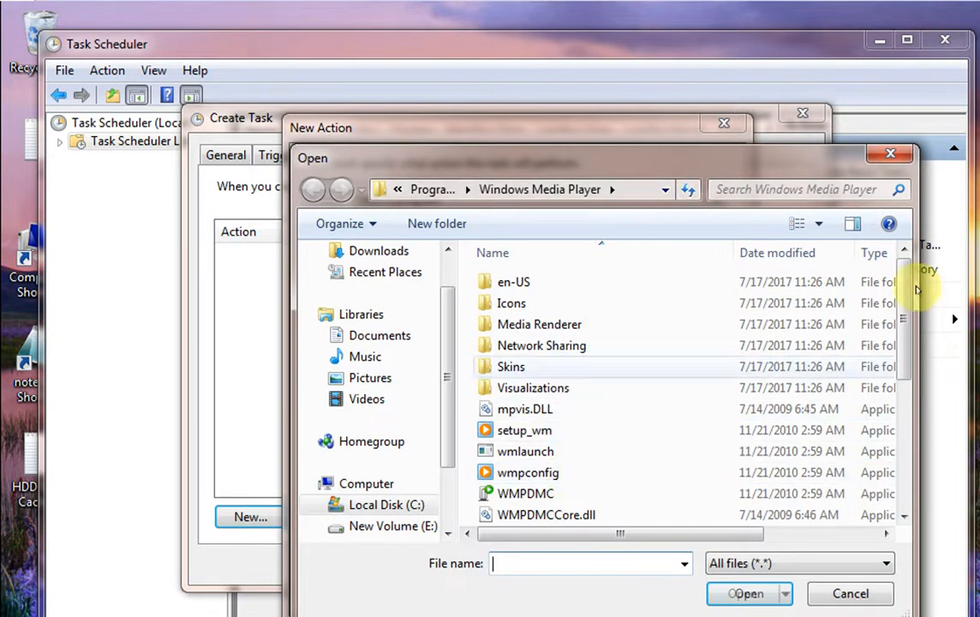
{"action": "left_click_drag", "start_coordinate": [909, 283], "coordinate": [906, 420]}
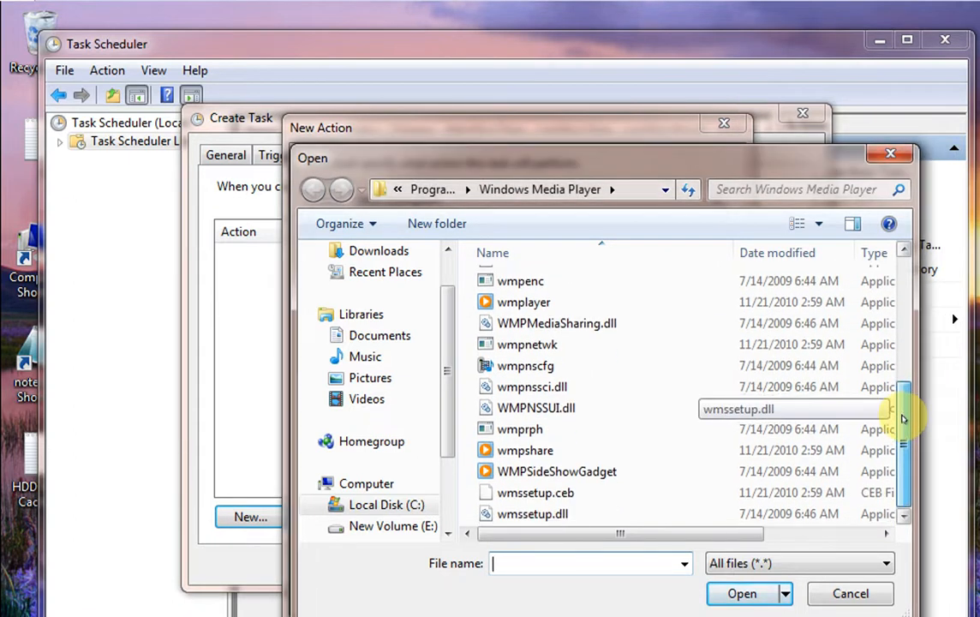
{"action": "double_click", "coordinate": [511, 302]}
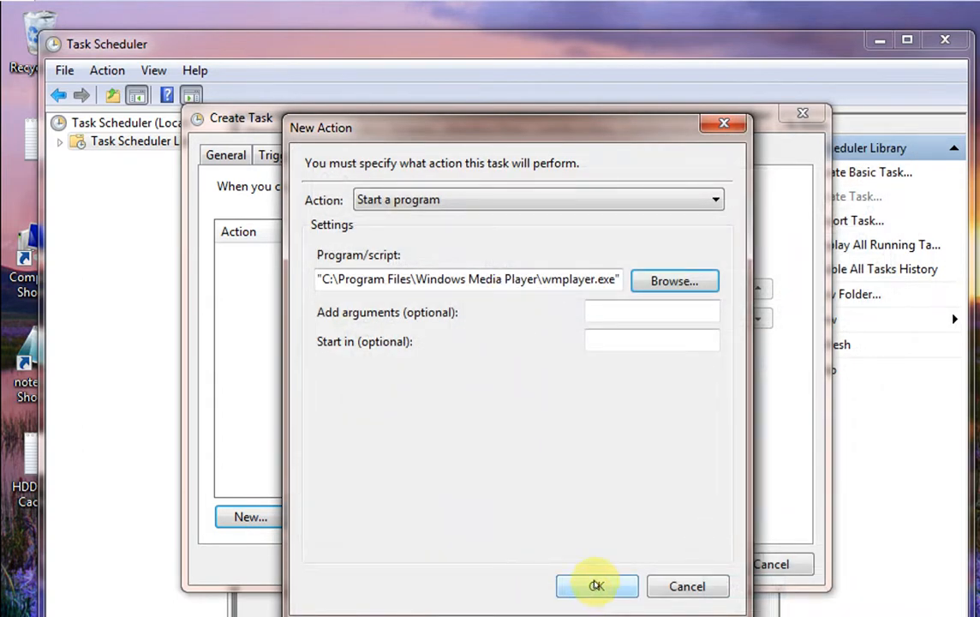
{"action": "left_click", "coordinate": [597, 586]}
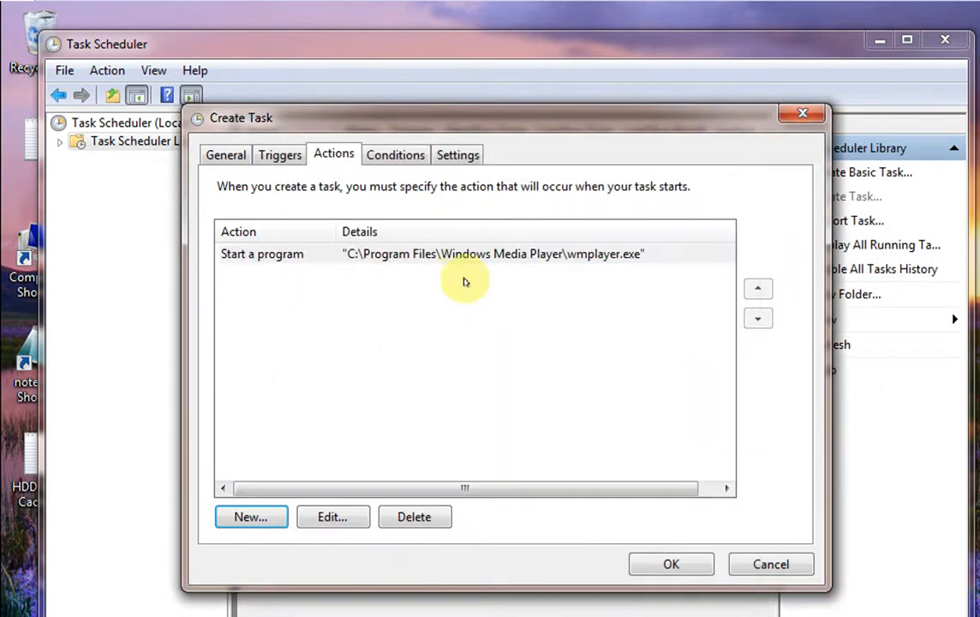
Let the task run as soon as possible after a missed start and disable stopping it when it runs longer than 3 days
{"action": "left_click", "coordinate": [395, 153]}
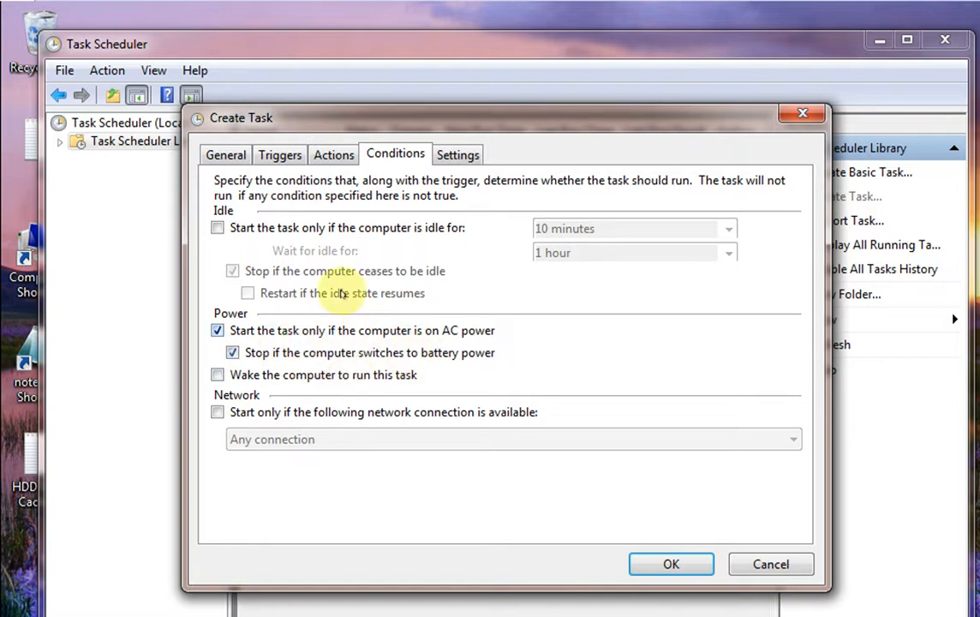
{"action": "left_click", "coordinate": [446, 155]}
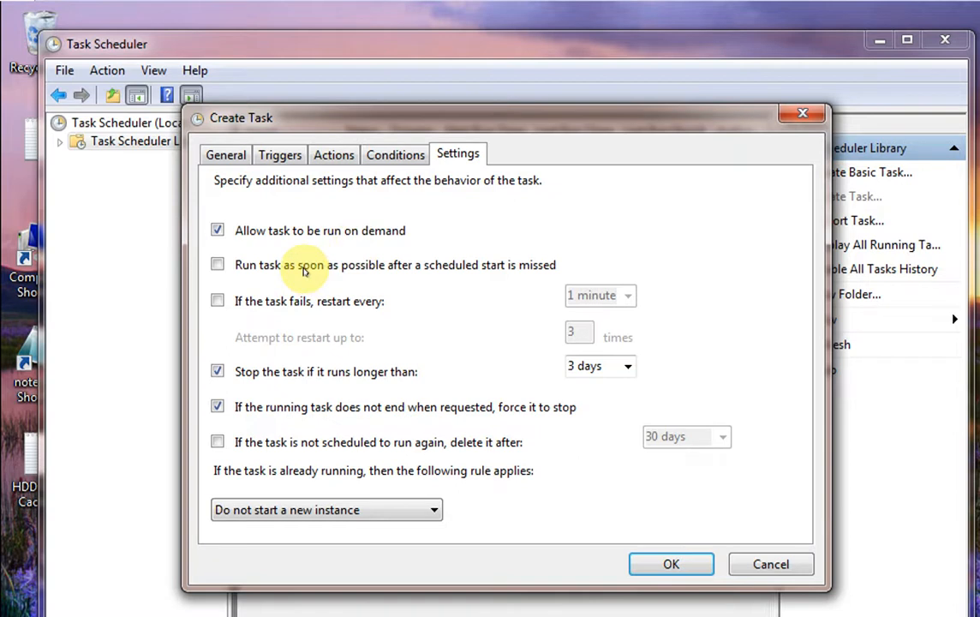
{"action": "left_click", "coordinate": [216, 265]}
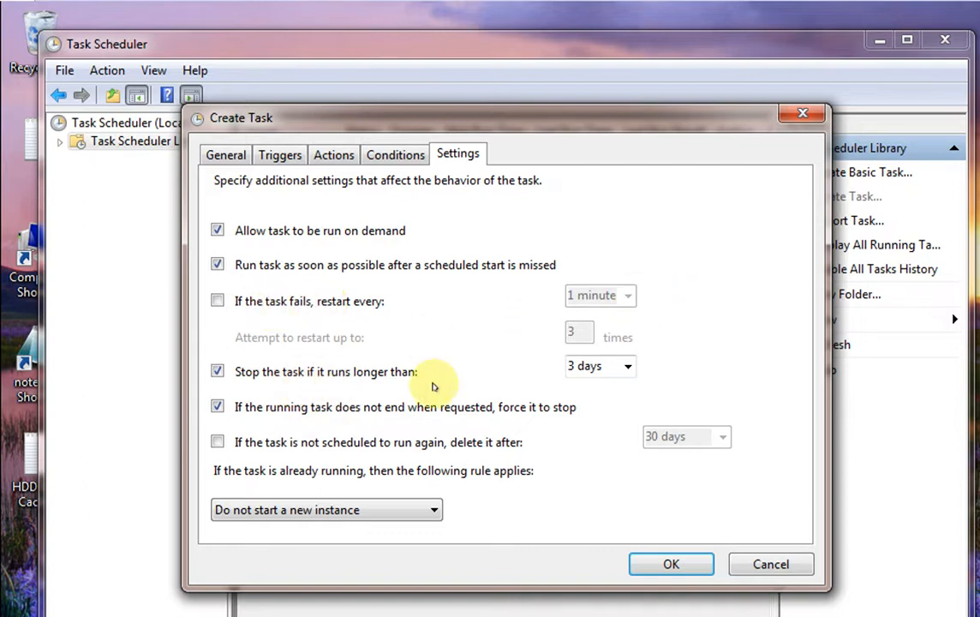
{"action": "left_click", "coordinate": [217, 371]}
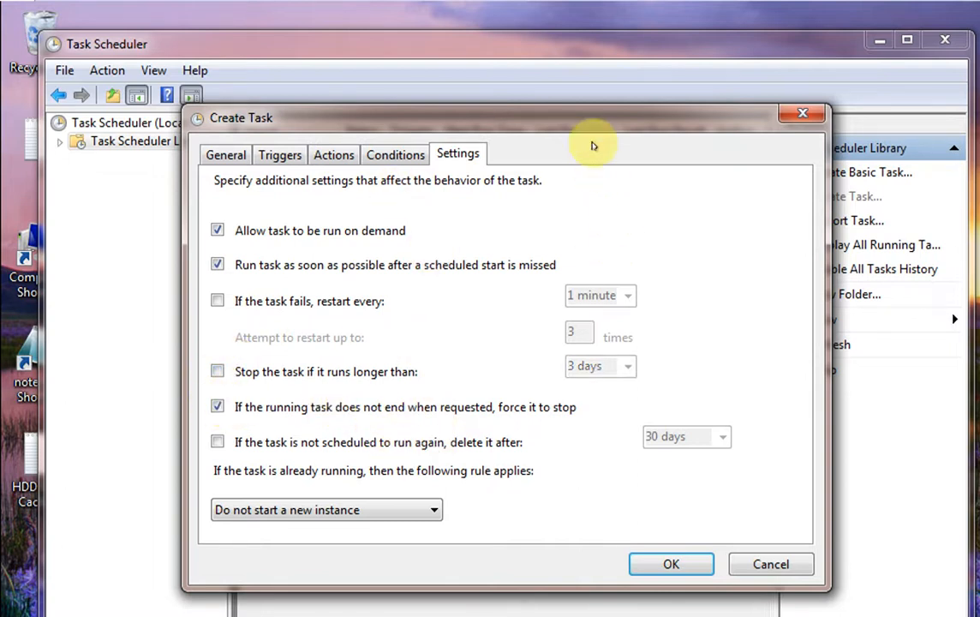
Add a one-time scheduled trigger for 7/20/2017 at 2:32:38 PM and save the task
{"action": "left_click_drag", "start_coordinate": [586, 110], "coordinate": [575, 89]}
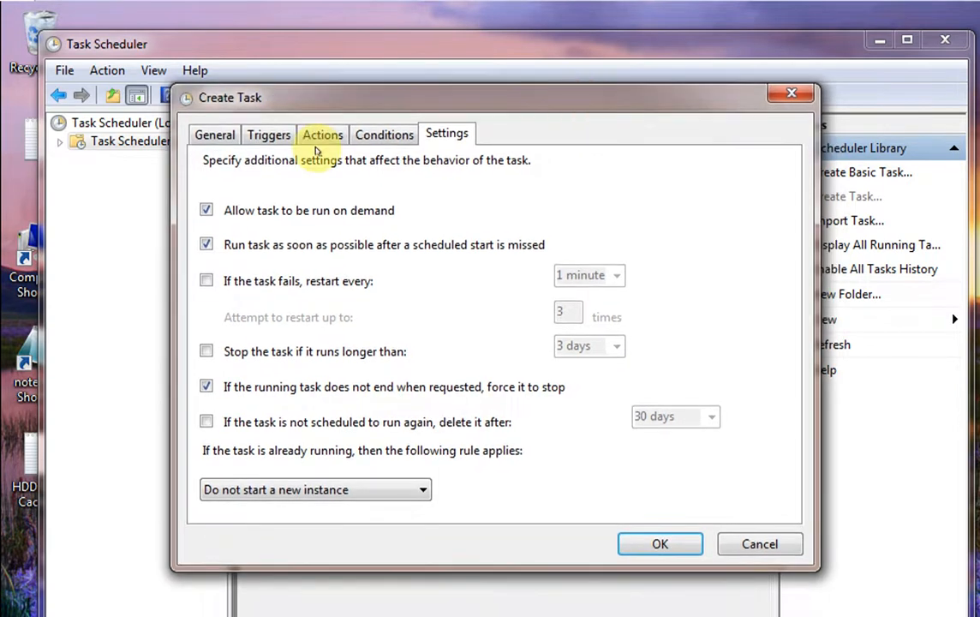
{"action": "left_click", "coordinate": [265, 138]}
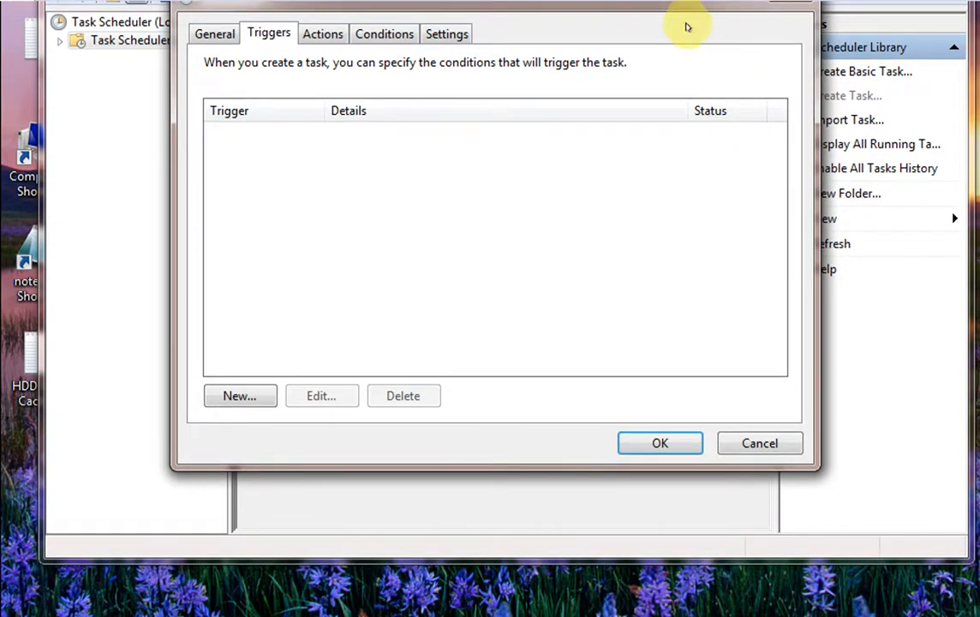
{"action": "left_click_drag", "start_coordinate": [695, 27], "coordinate": [689, 103]}
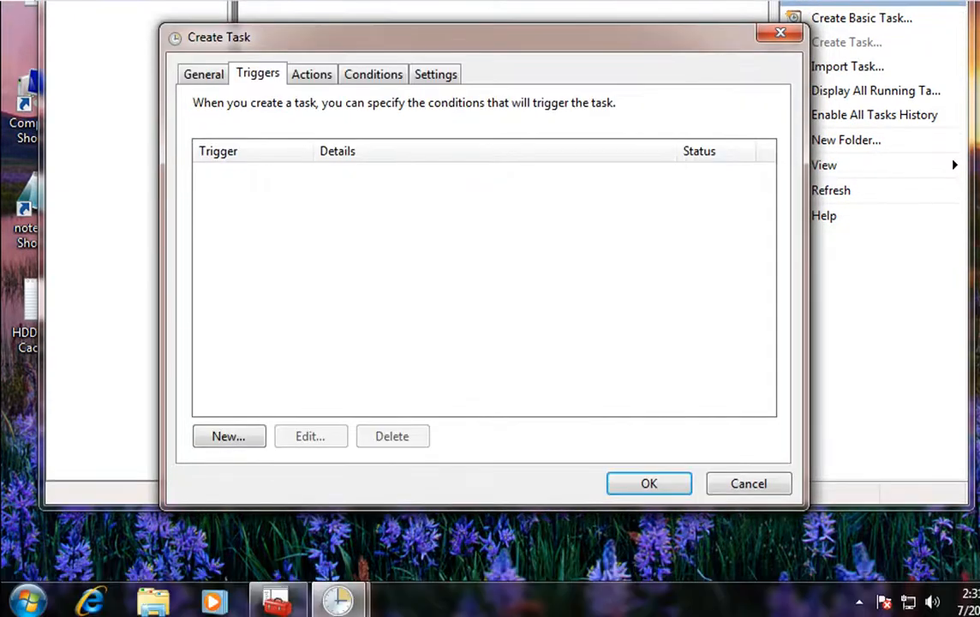
{"action": "left_click", "coordinate": [199, 443]}
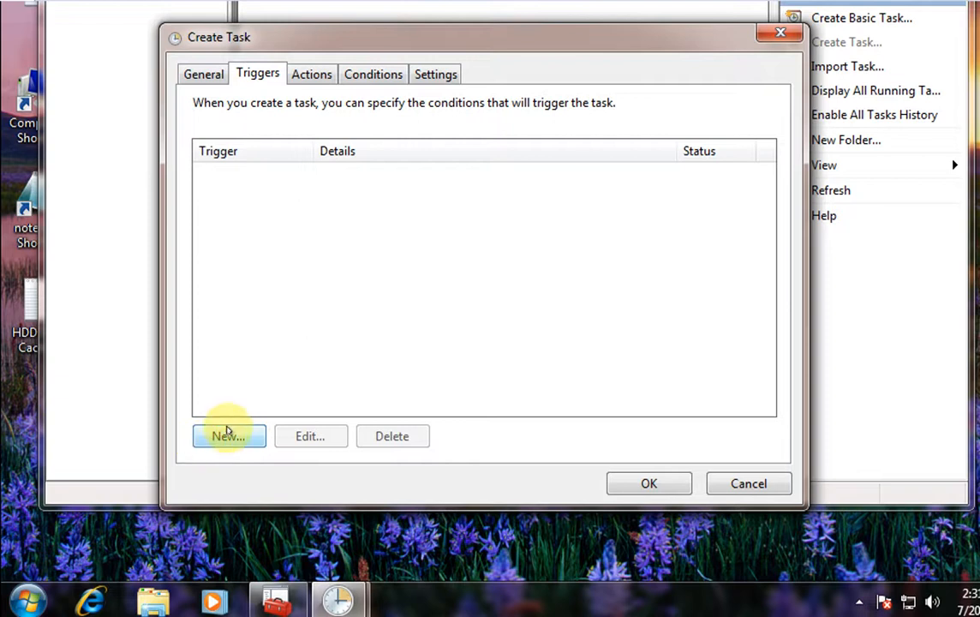
{"action": "left_click", "coordinate": [233, 436]}
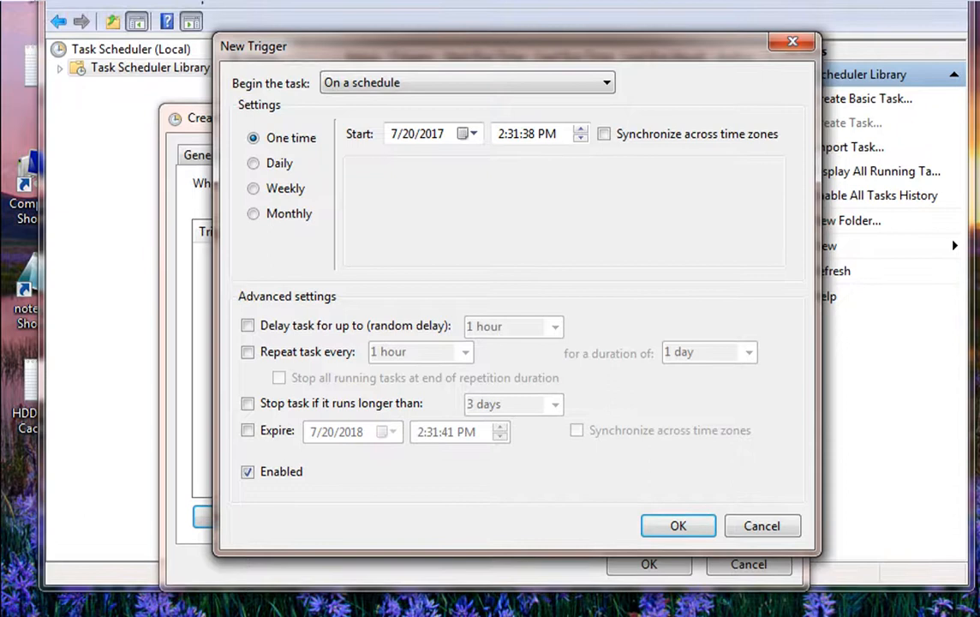
{"action": "left_click", "coordinate": [400, 83]}
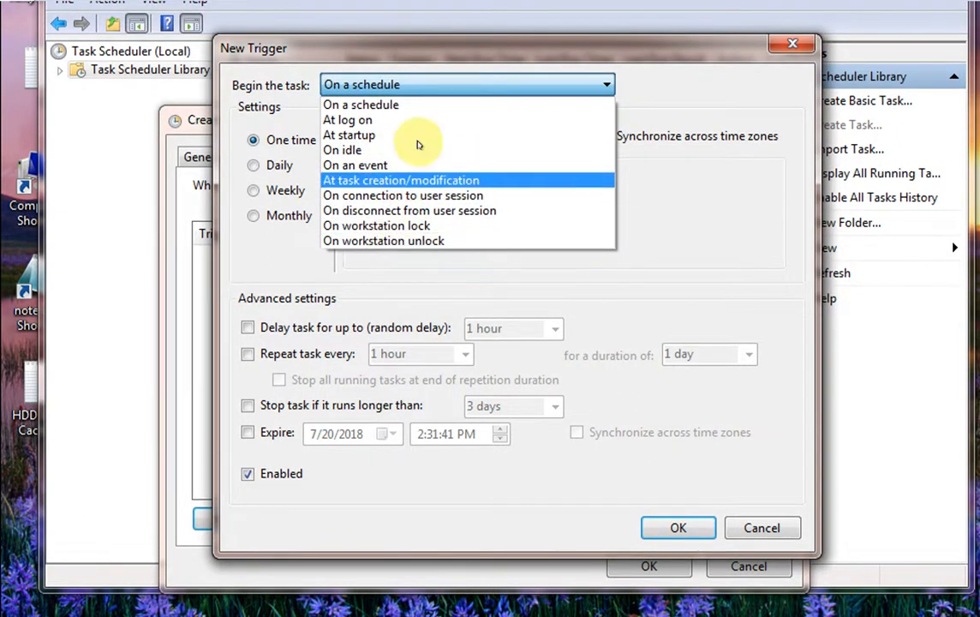
{"action": "left_click", "coordinate": [440, 83]}
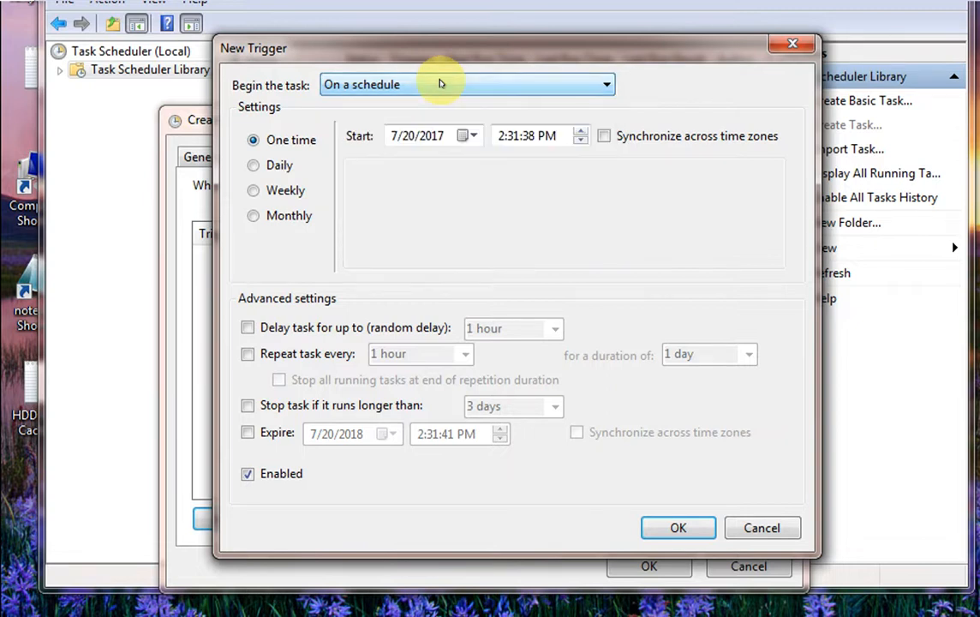
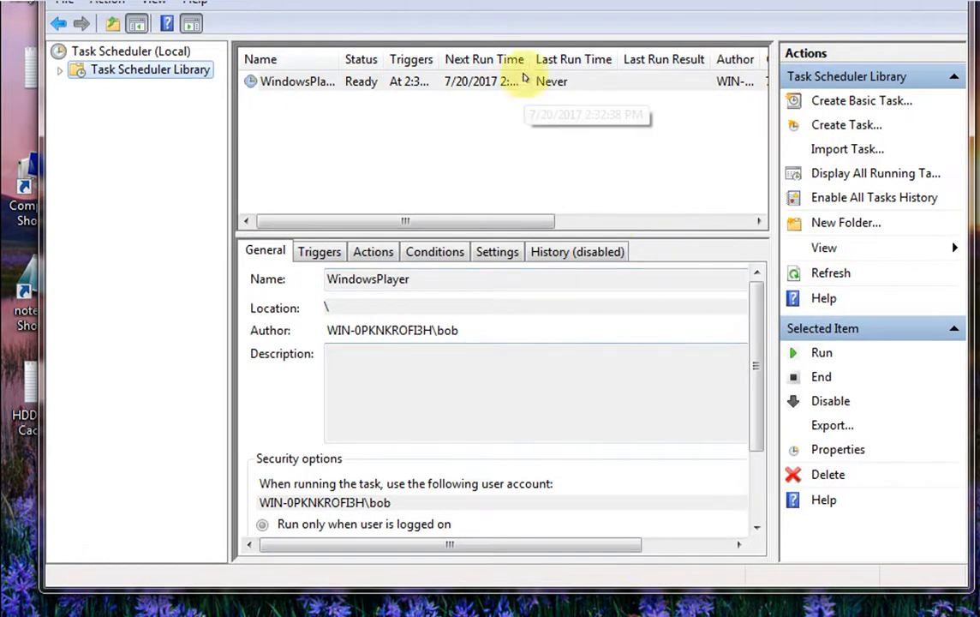
Widen the Next Run Time column in the task list and select the WindowsPlayer task
{"action": "left_click_drag", "start_coordinate": [530, 59], "coordinate": [567, 81]}
{"action": "left_click", "coordinate": [567, 80]}
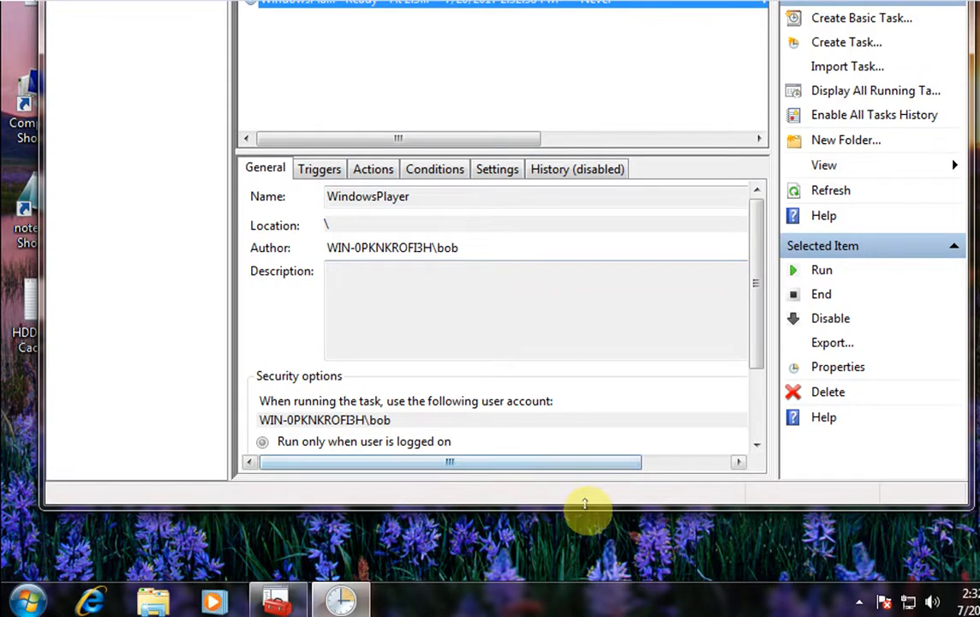
{"action": "left_click_drag", "start_coordinate": [584, 503], "coordinate": [628, 542]}
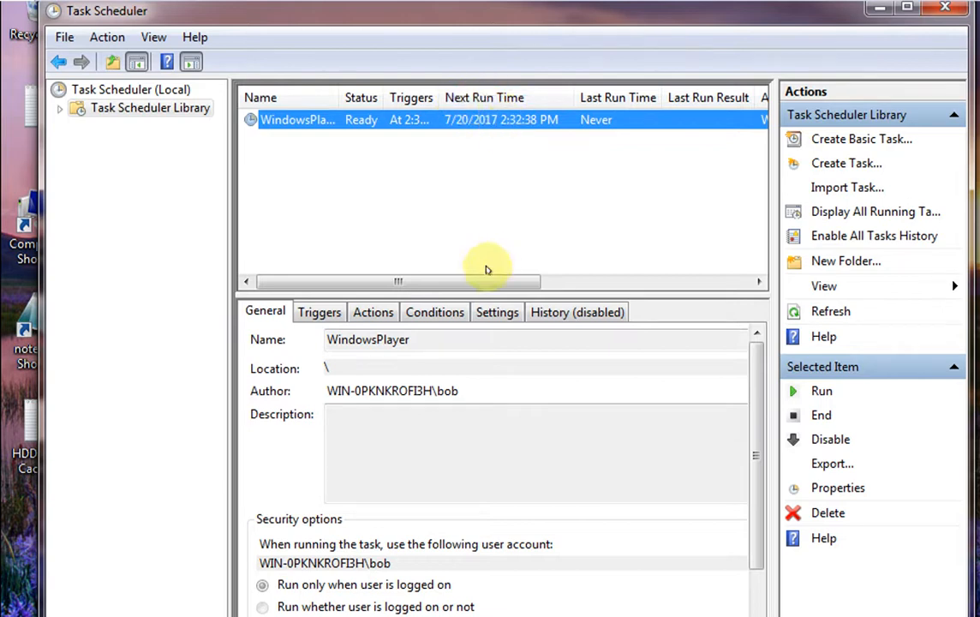
{"action": "left_click_drag", "start_coordinate": [477, 281], "coordinate": [383, 282]}
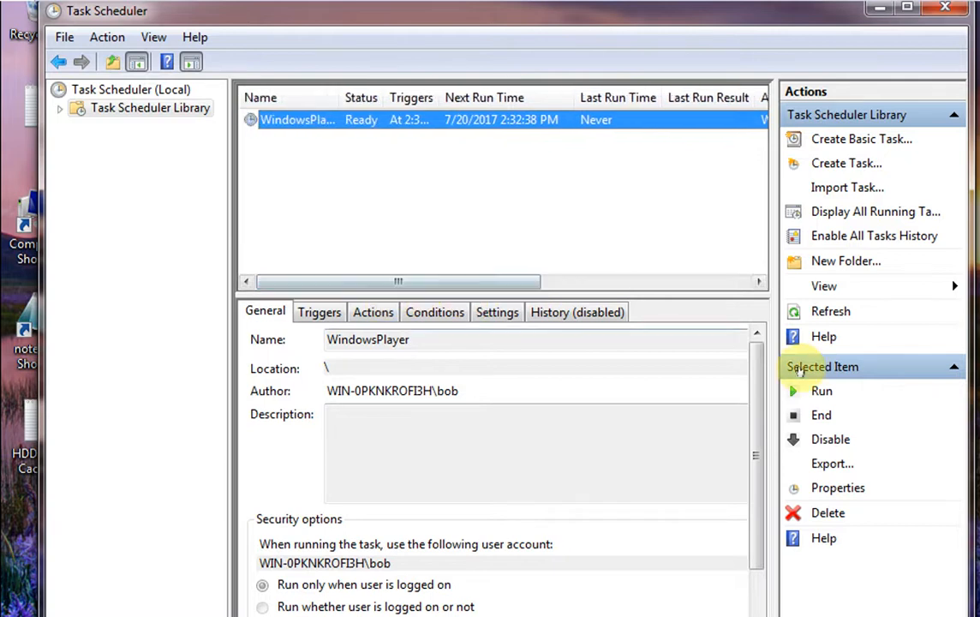
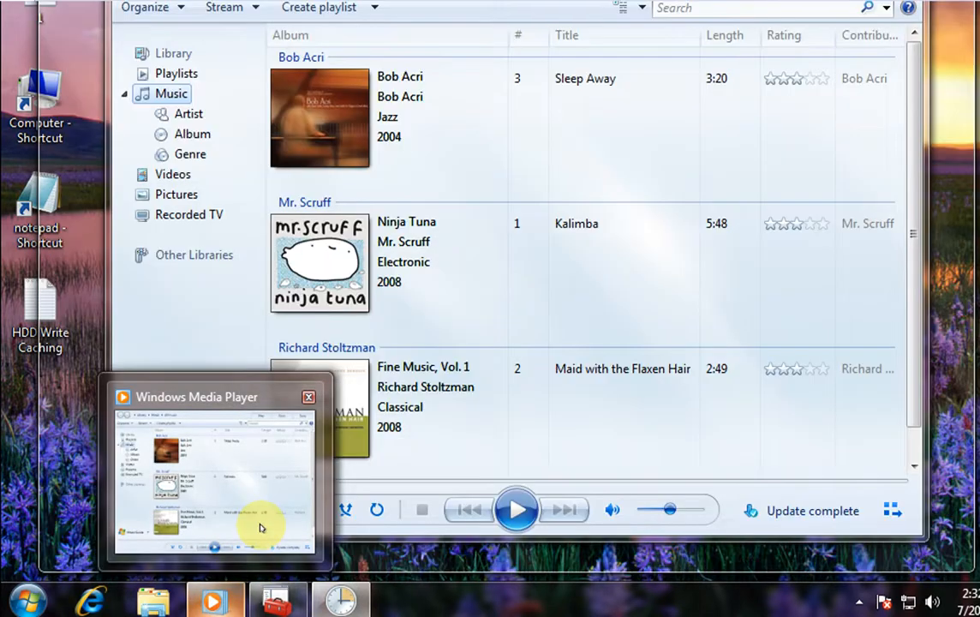
Switch to the Windows Media Player window launched by the scheduled task
{"action": "left_click", "coordinate": [257, 514]}
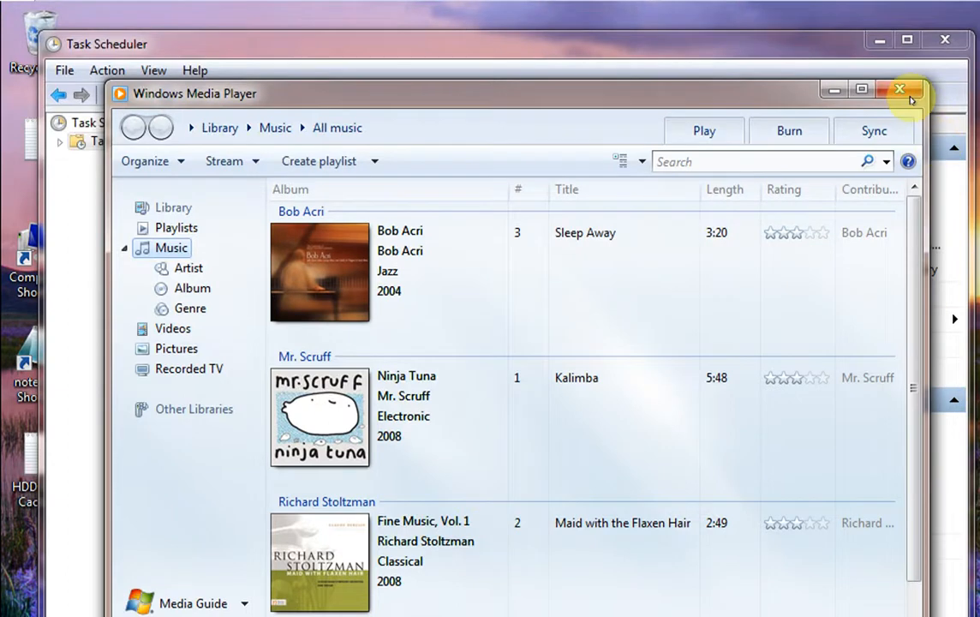
Minimize Windows Media Player and refresh the task list in Task Scheduler
{"action": "left_click", "coordinate": [831, 87]}
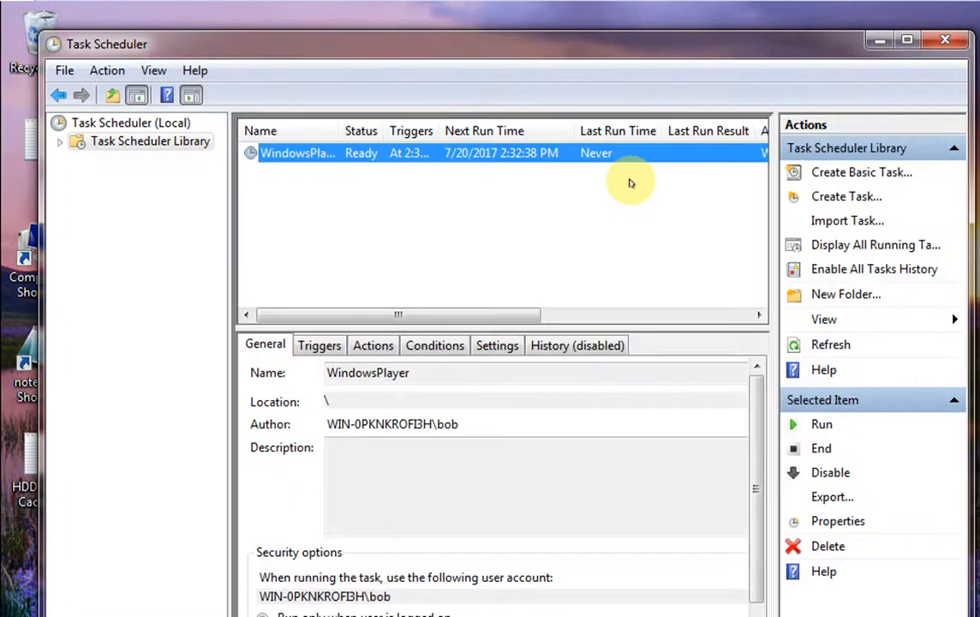
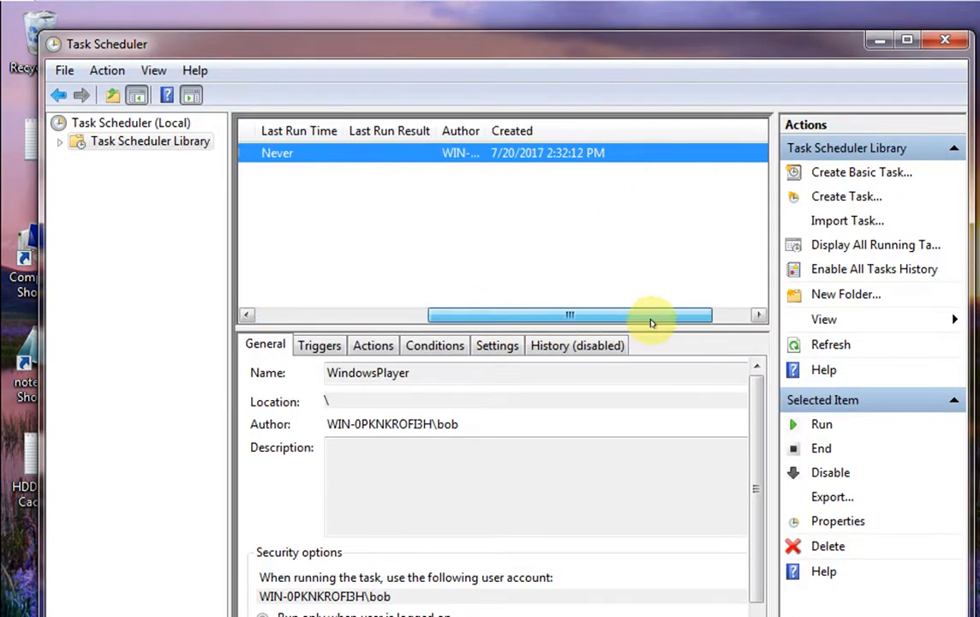
{"action": "left_click_drag", "start_coordinate": [651, 322], "coordinate": [241, 307]}
{"action": "right_click", "coordinate": [316, 240]}
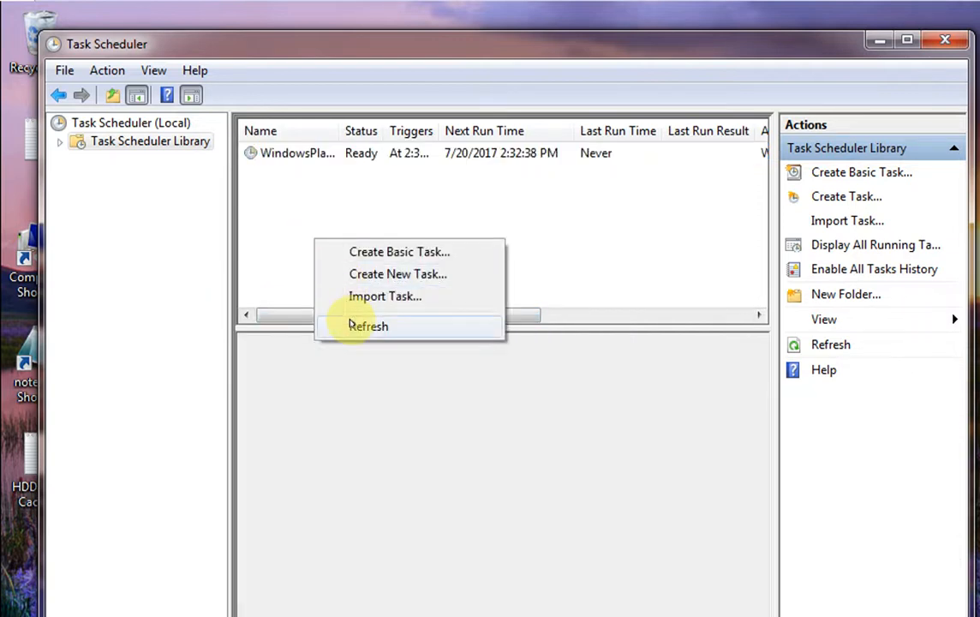
{"action": "left_click", "coordinate": [345, 323]}
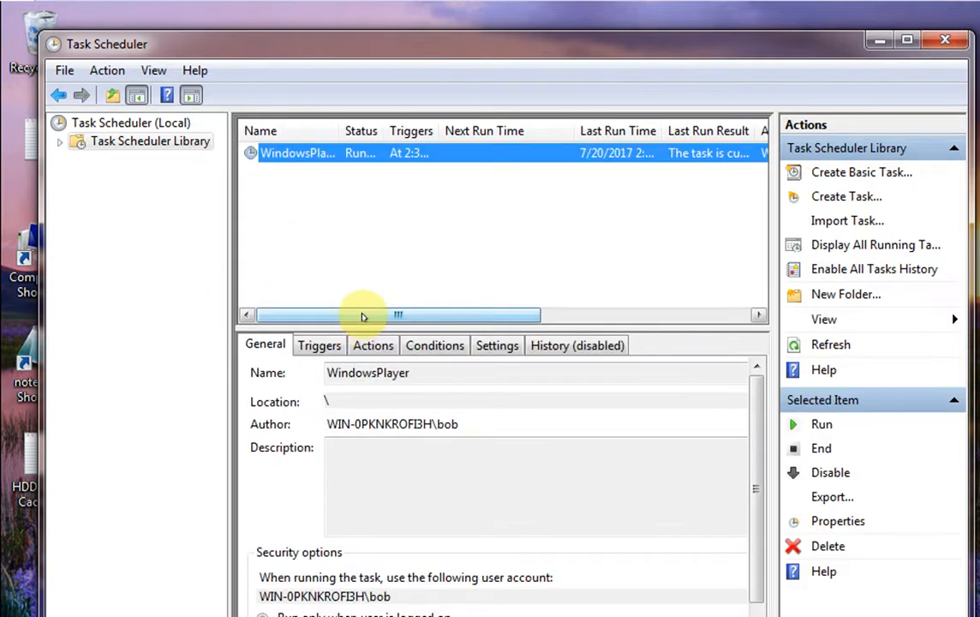
Widen the Last Run Time and Last Run Result columns in the task list and narrow the Next Run Time column
{"action": "left_click_drag", "start_coordinate": [381, 314], "coordinate": [433, 256]}
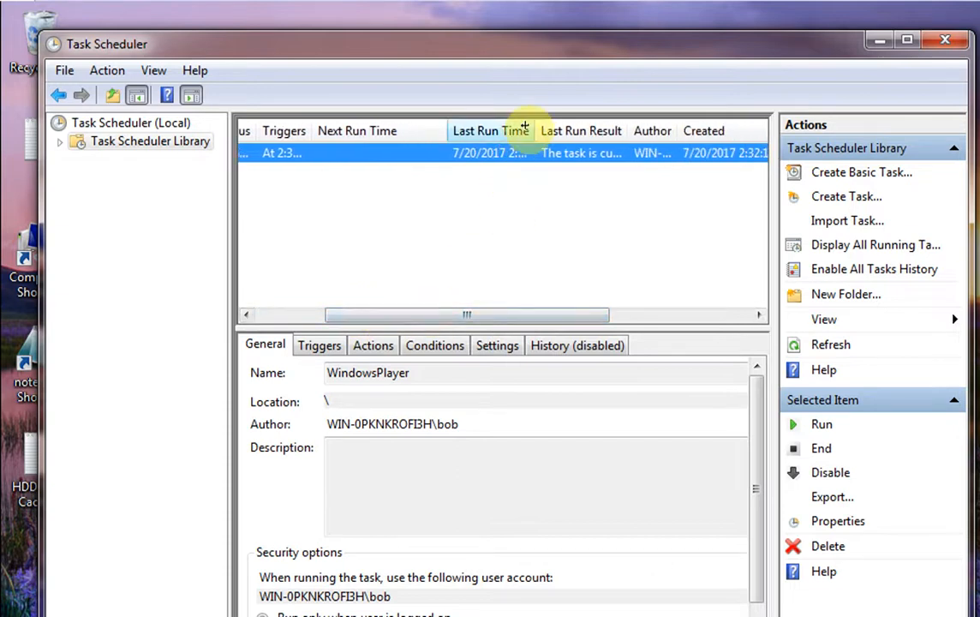
{"action": "left_click_drag", "start_coordinate": [534, 130], "coordinate": [588, 125]}
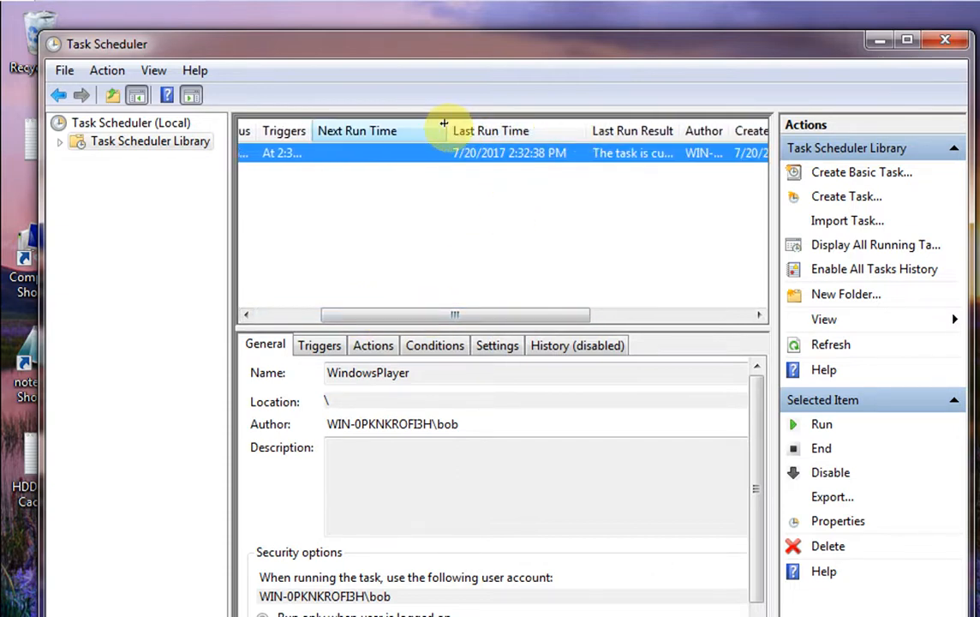
{"action": "left_click_drag", "start_coordinate": [444, 125], "coordinate": [403, 127]}
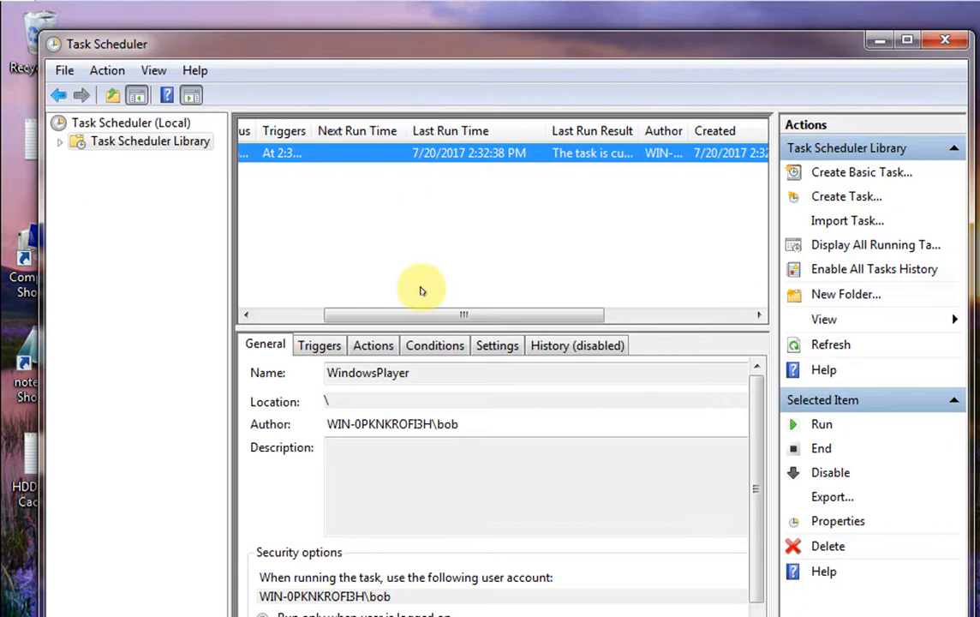
{"action": "left_click", "coordinate": [404, 170]}
{"action": "left_click", "coordinate": [377, 153]}
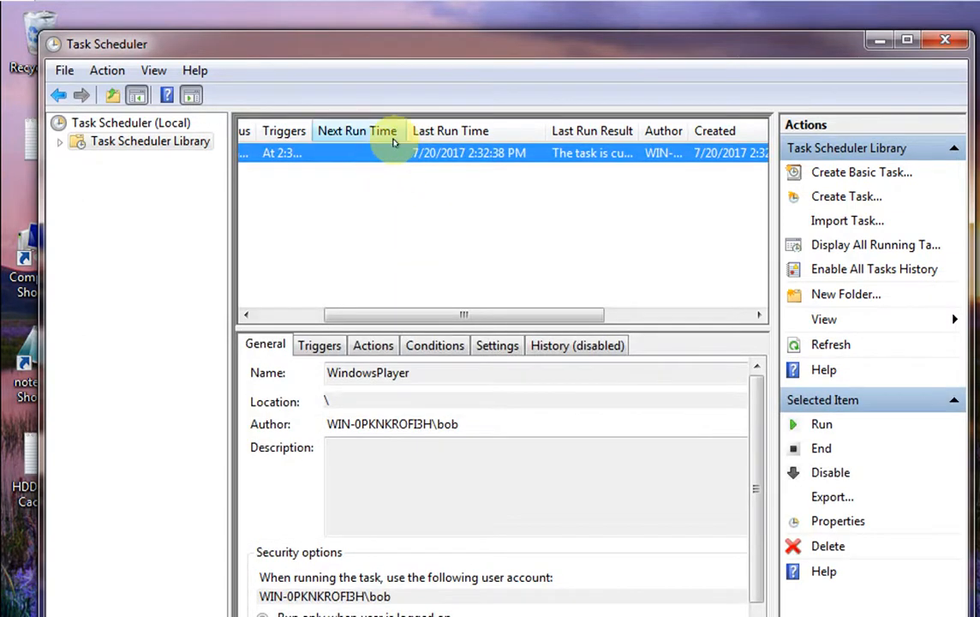
{"action": "left_click_drag", "start_coordinate": [403, 131], "coordinate": [382, 131]}
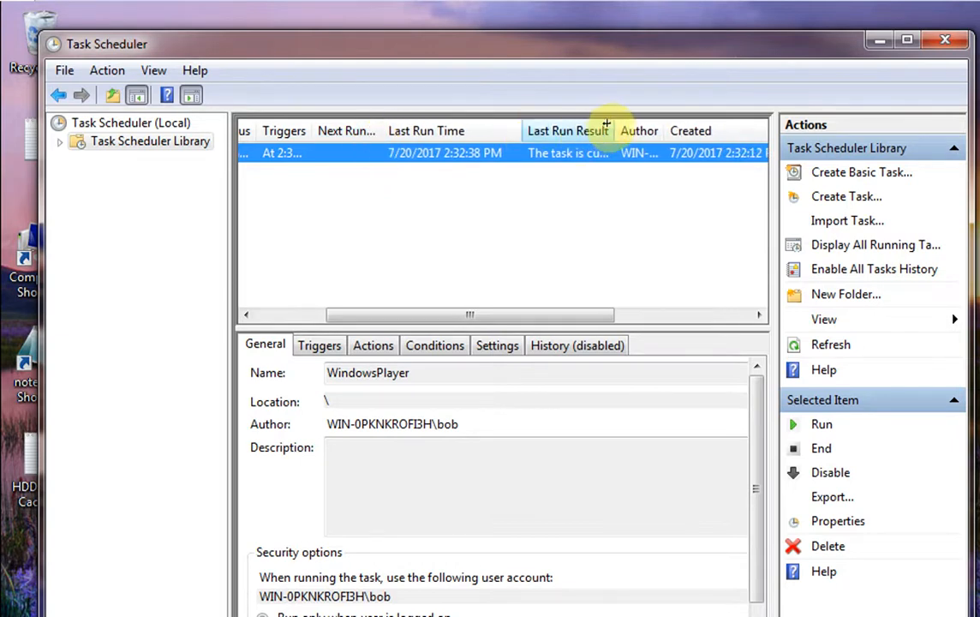
{"action": "left_click_drag", "start_coordinate": [615, 120], "coordinate": [651, 131]}
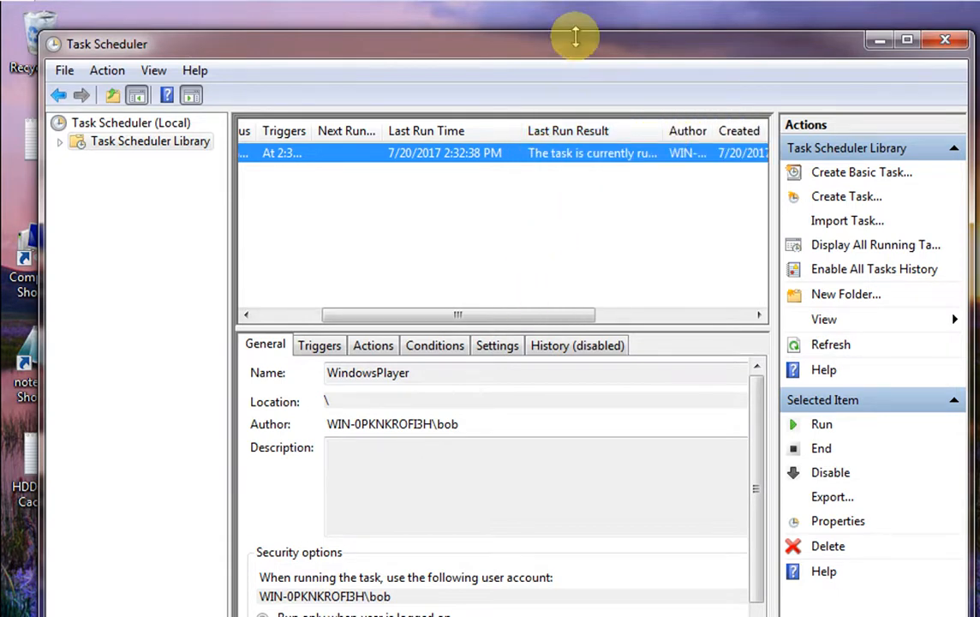
View the WindowsPlayer task's trigger details, then open its properties and close them without changes
{"action": "left_click_drag", "start_coordinate": [573, 32], "coordinate": [573, 5]}
{"action": "left_click", "coordinate": [312, 332]}
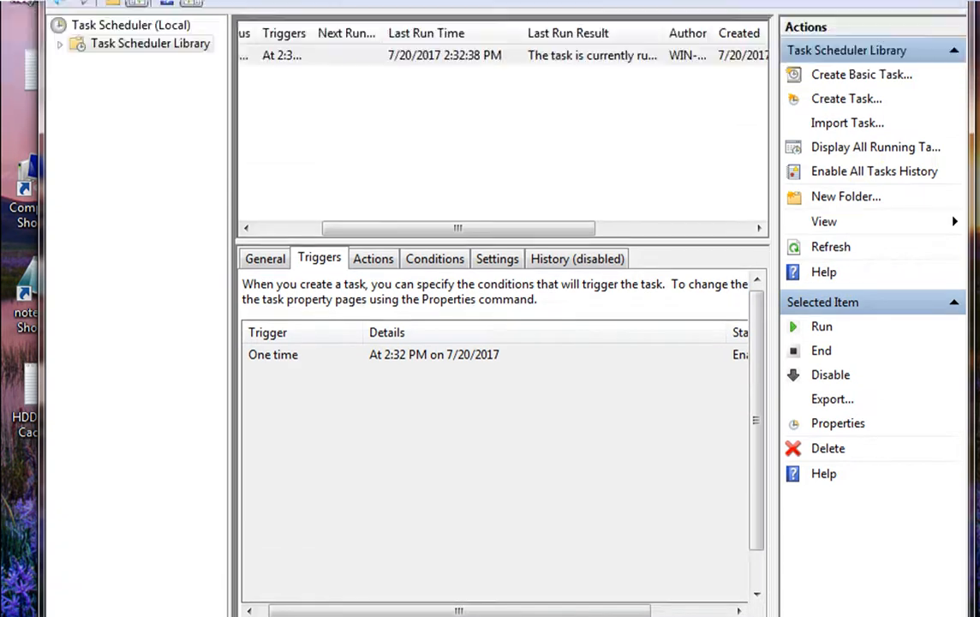
{"action": "left_click", "coordinate": [336, 75]}
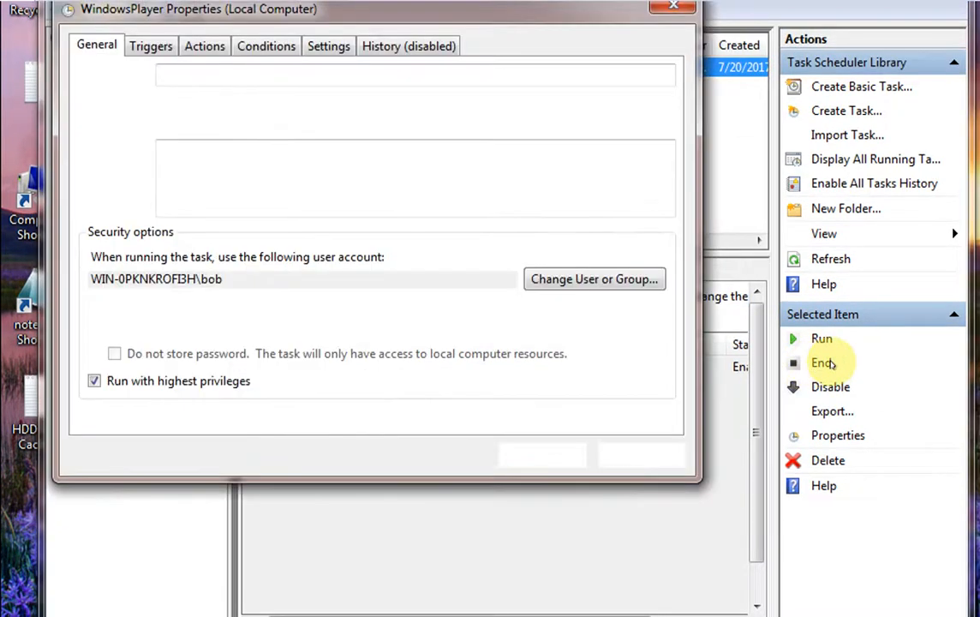
{"action": "left_click", "coordinate": [681, 7]}
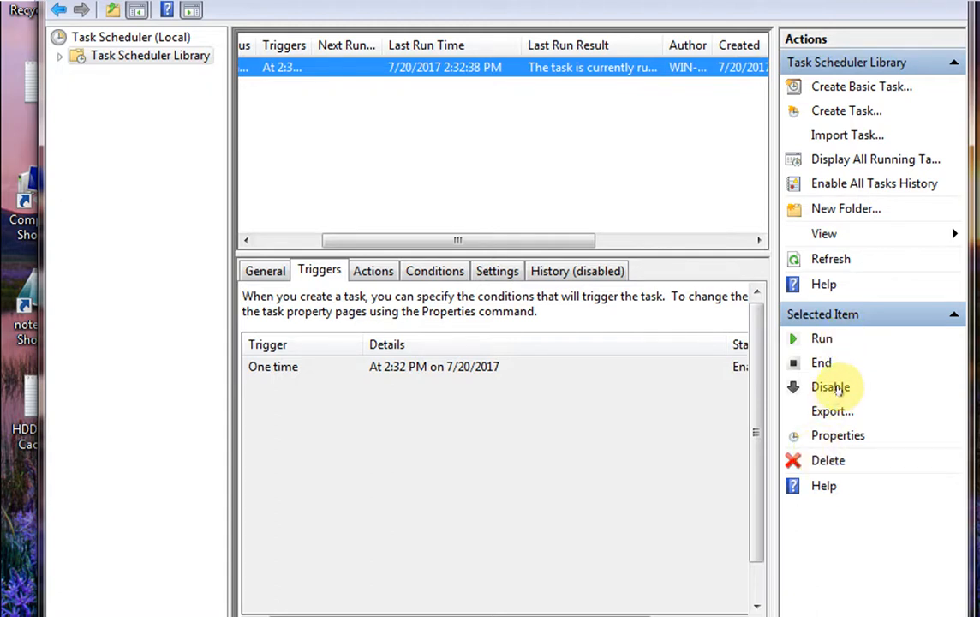
End all running instances of the WindowsPlayer task and disable the task
{"action": "left_click", "coordinate": [837, 365]}
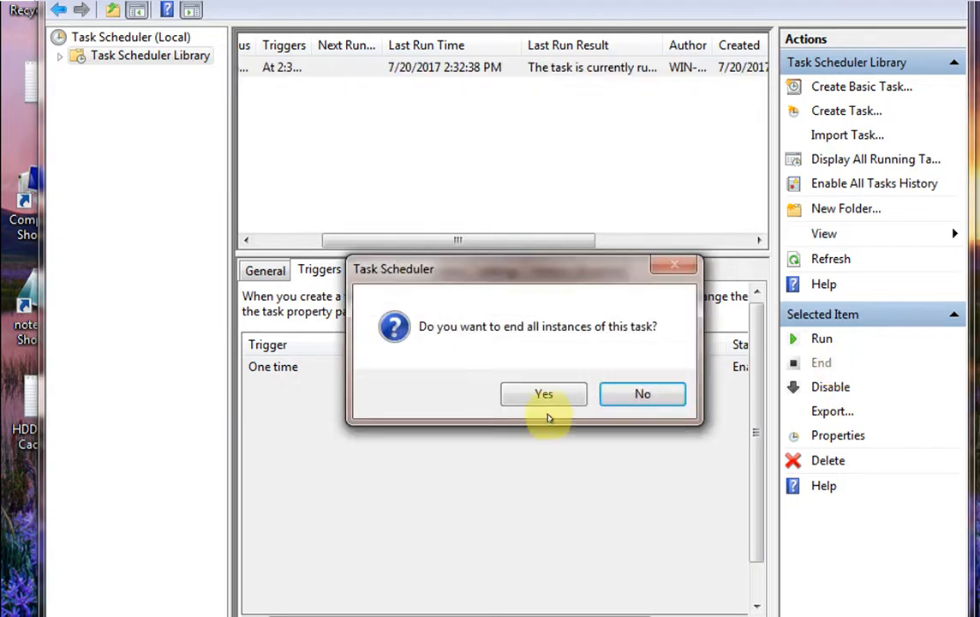
{"action": "left_click", "coordinate": [526, 395]}
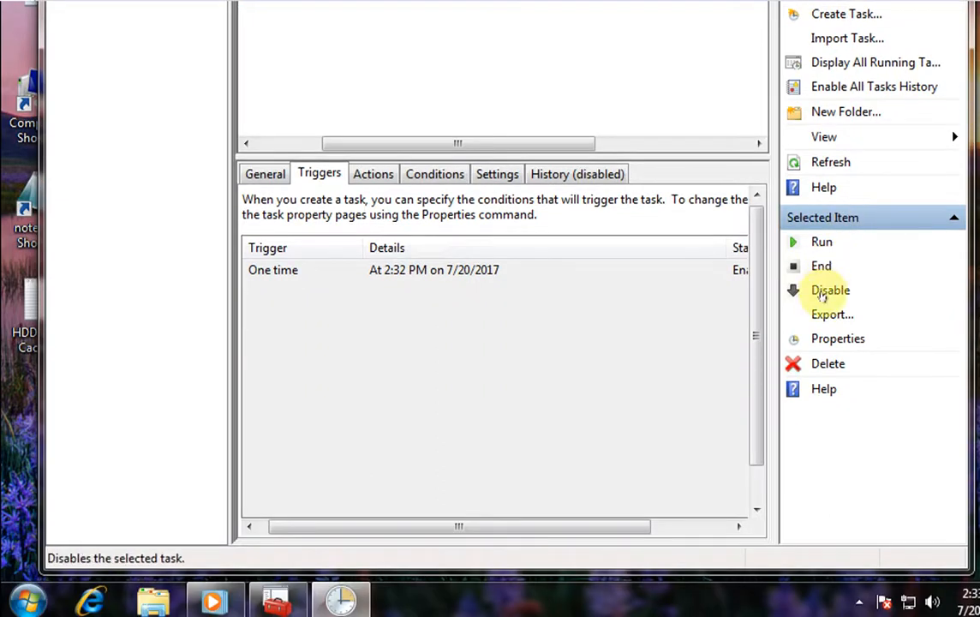
{"action": "left_click", "coordinate": [822, 293]}
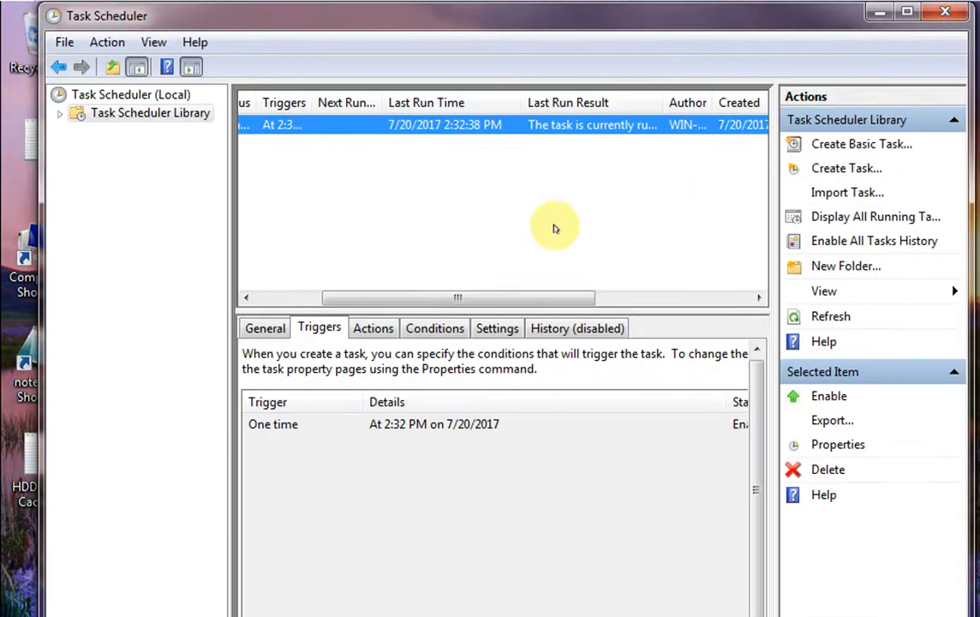
Widen the Status and Name columns in the task list and show the WindowsPlayer task's general details
{"action": "left_click_drag", "start_coordinate": [536, 144], "coordinate": [560, 144]}
{"action": "left_click_drag", "start_coordinate": [561, 303], "coordinate": [361, 293]}
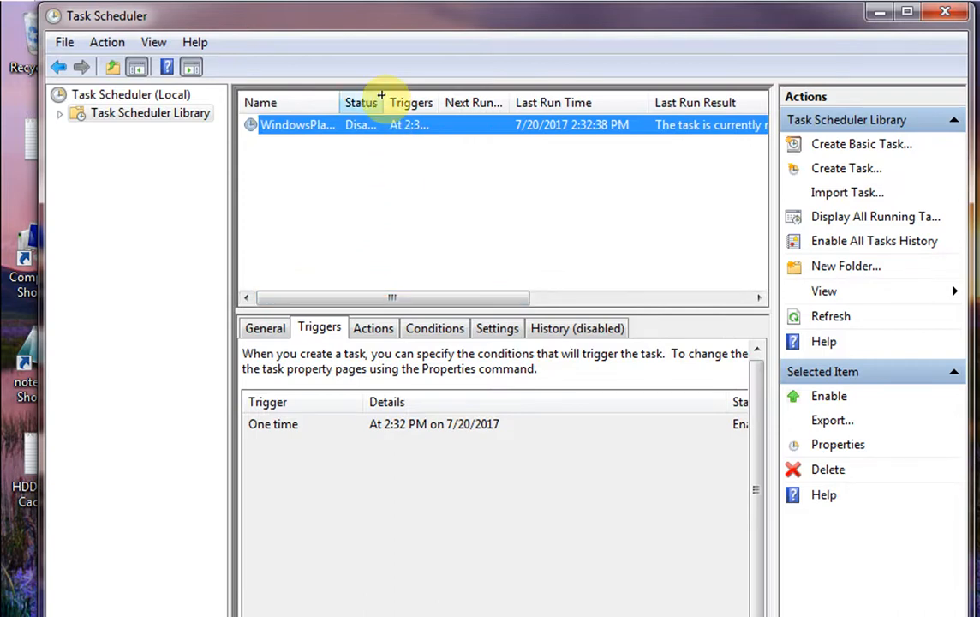
{"action": "left_click_drag", "start_coordinate": [384, 99], "coordinate": [465, 99]}
{"action": "left_click_drag", "start_coordinate": [340, 101], "coordinate": [382, 100]}
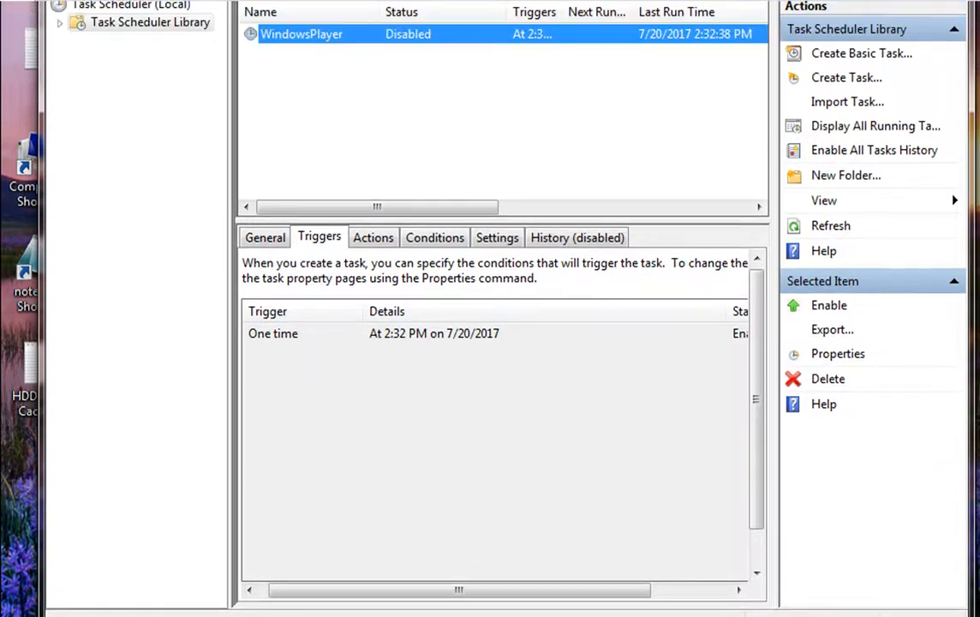
{"action": "left_click", "coordinate": [266, 239]}
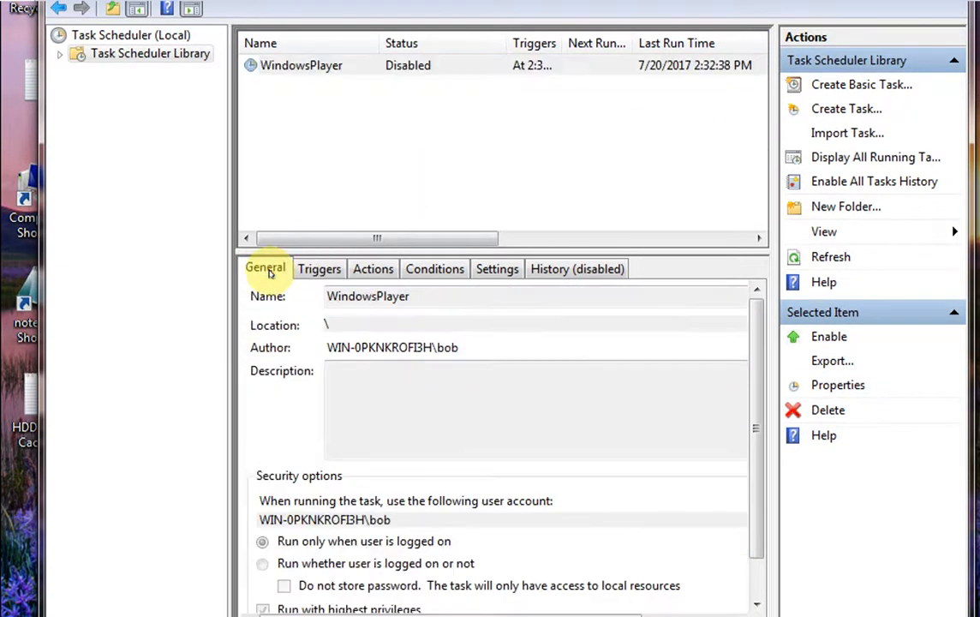